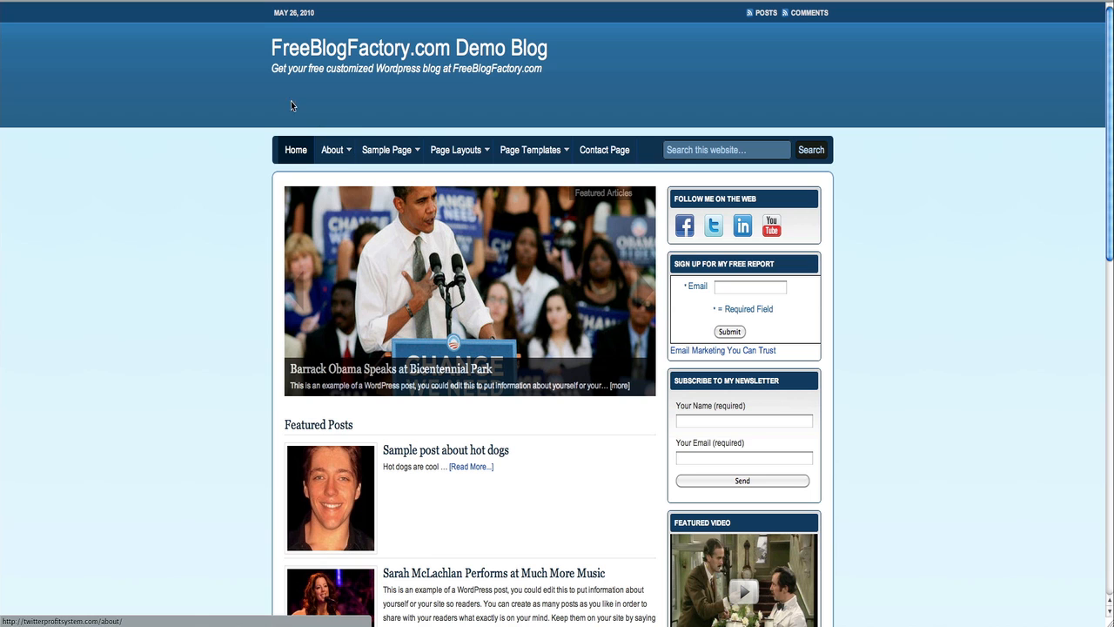
- Examine how pages are nested under About, Sample Page, Page Layouts and Page Templates in the live blog's navigation bar
mouse_move(320, 146)
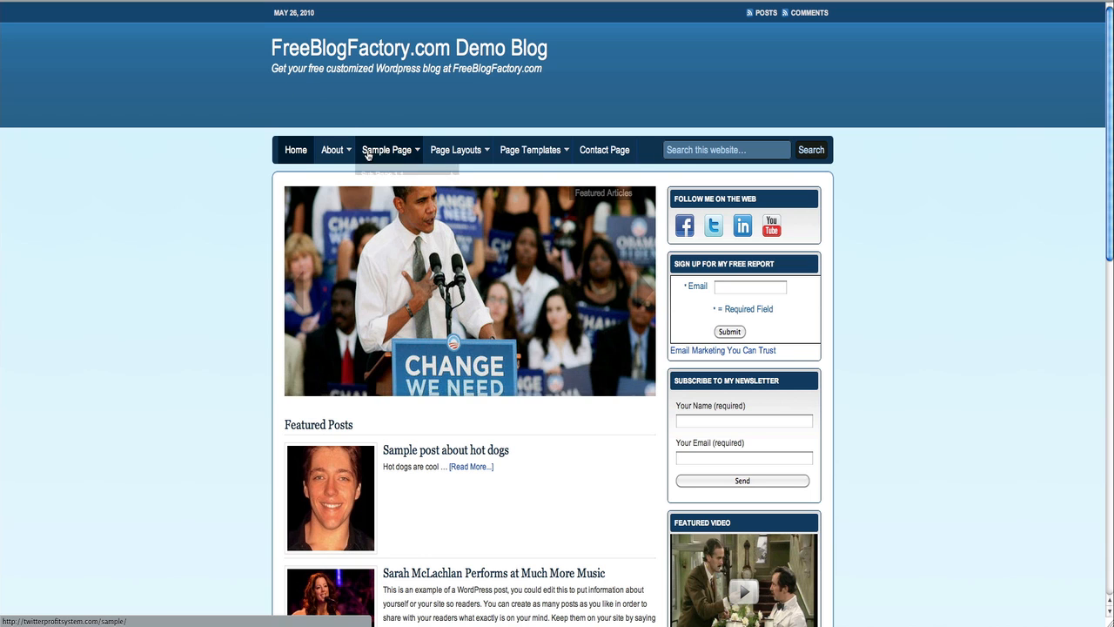
mouse_move(454, 148)
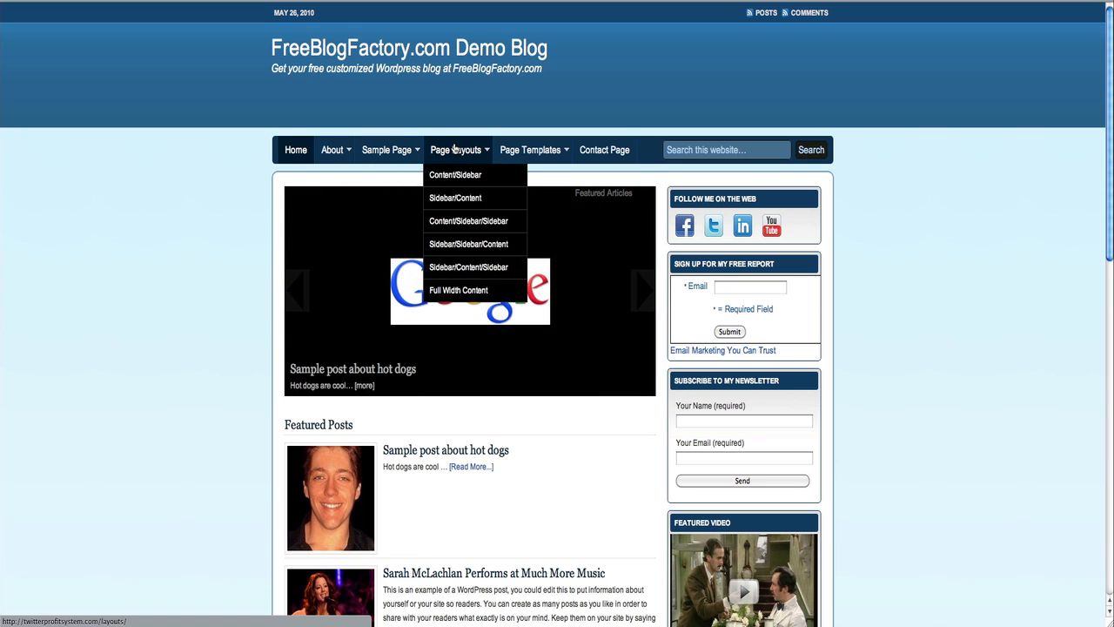
mouse_move(563, 149)
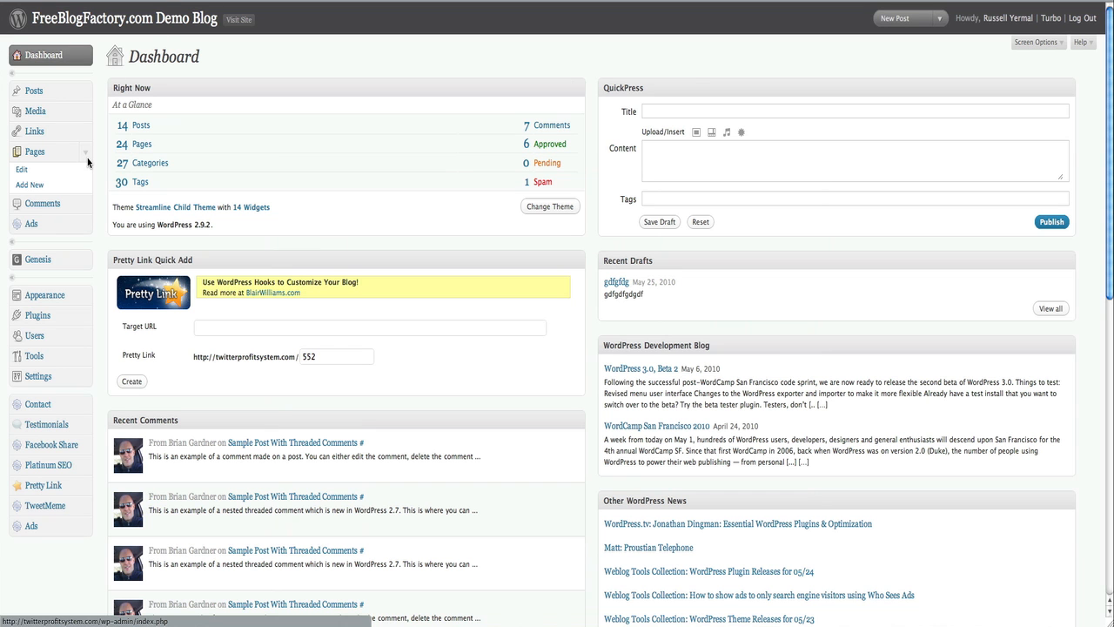
left_click(178, 16)
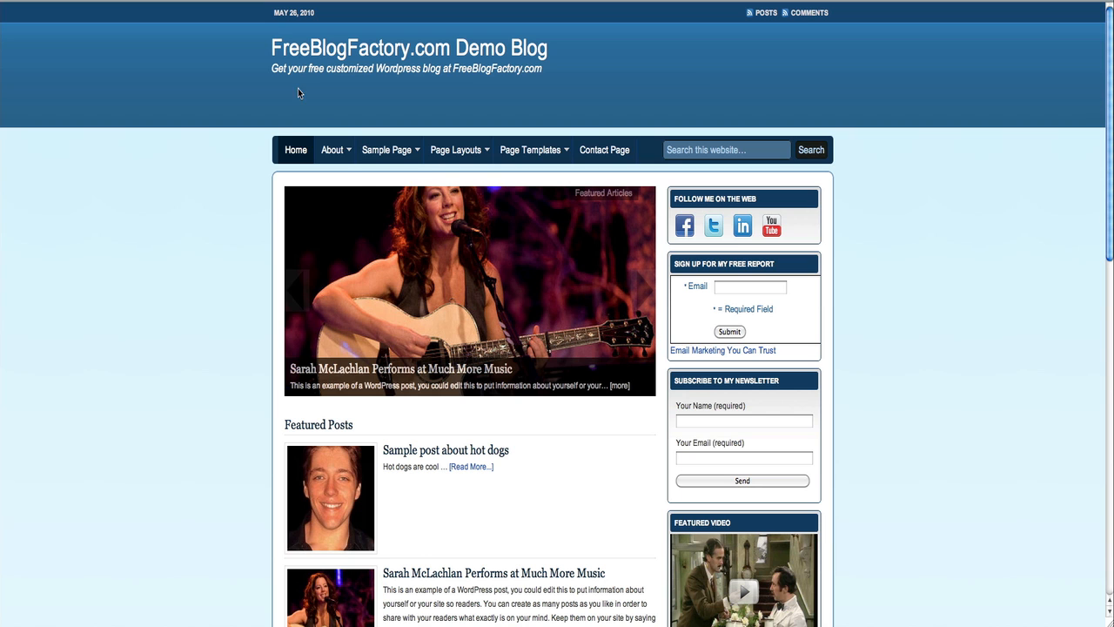
mouse_move(333, 150)
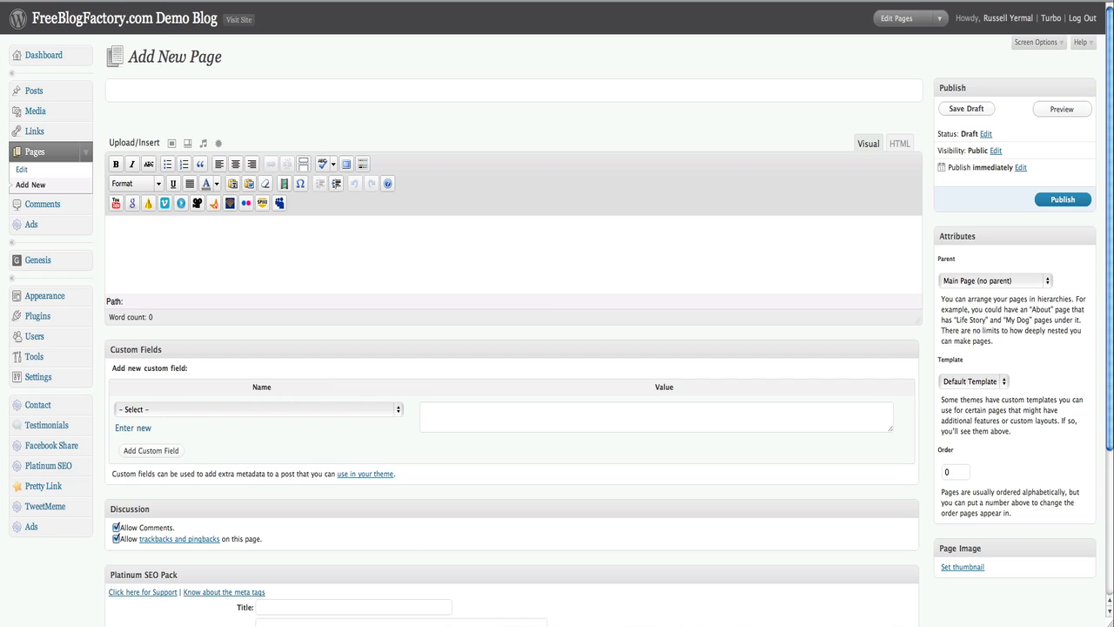
- Publish the new page titled "About my Family" with the body text "My family is great" and About as its parent
type("About my Family")
left_click(258, 269)
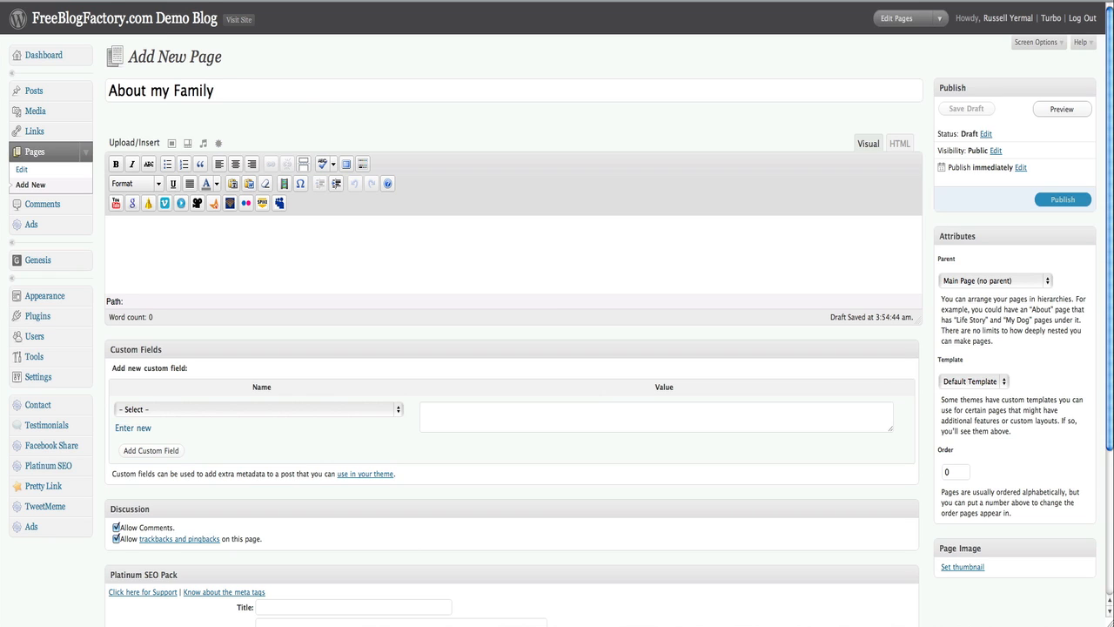
type("My family is great")
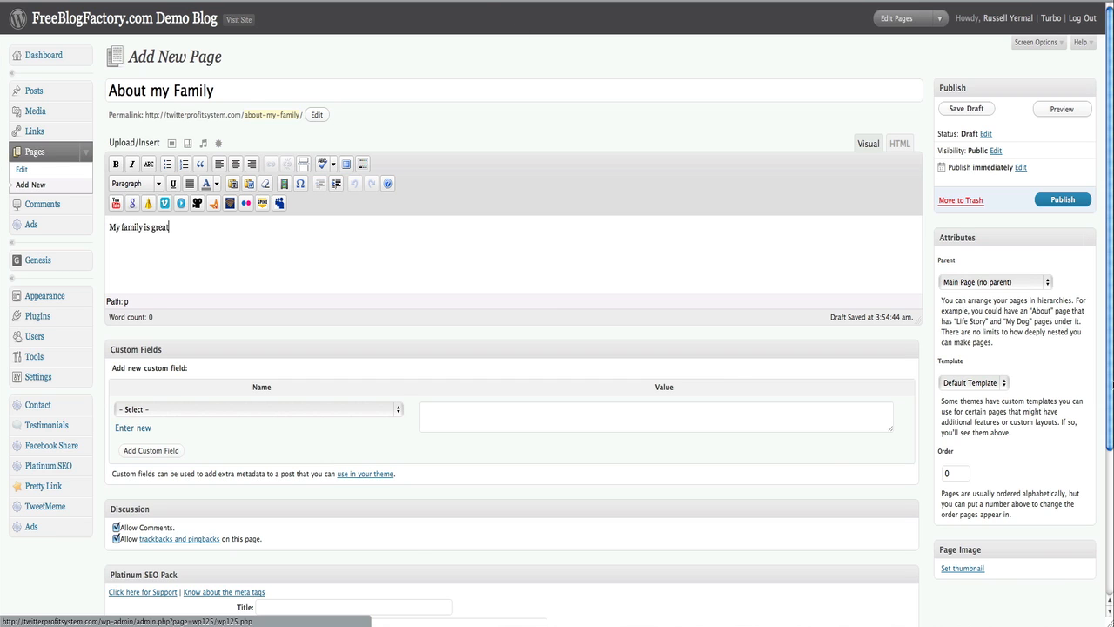
left_click(993, 282)
left_click(982, 303)
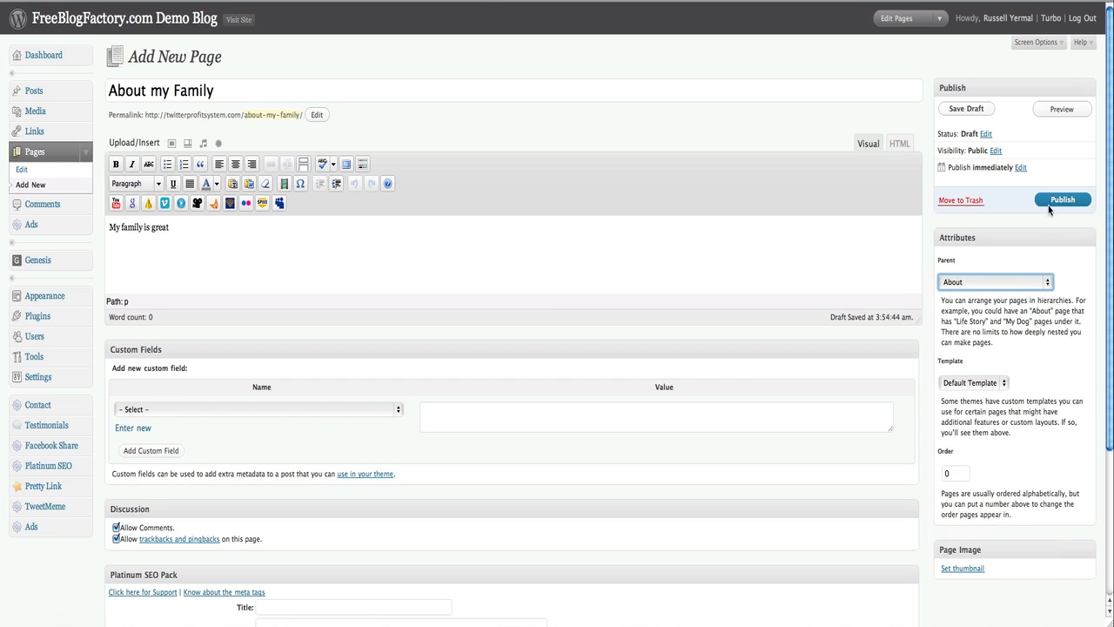
left_click(1055, 198)
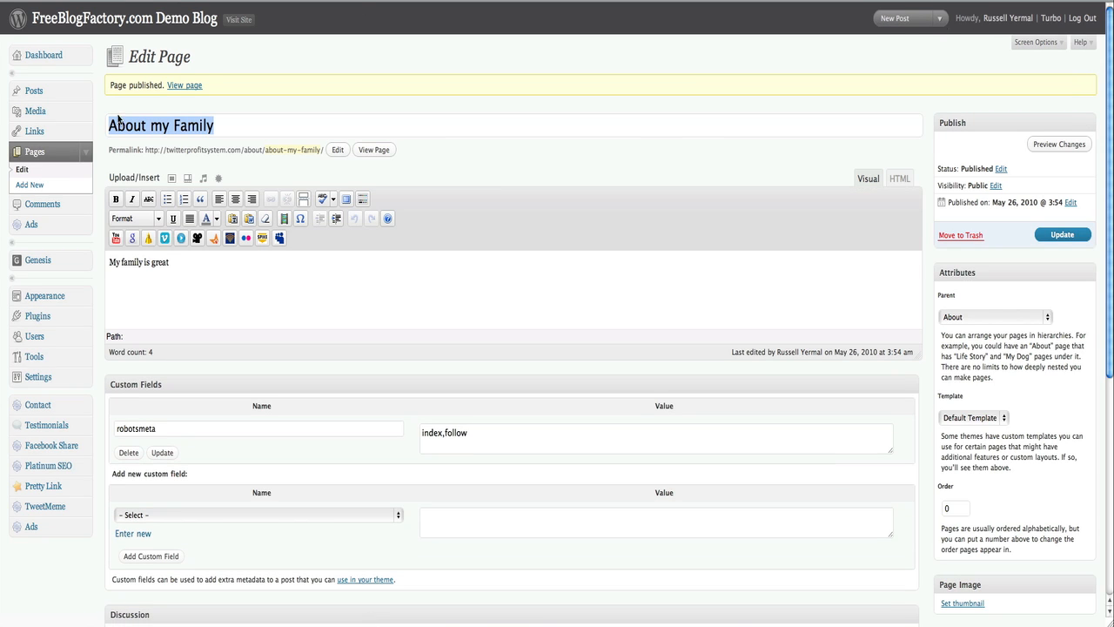
- Start another new page titled "About my job" with the body text "My job is kewl"
left_click(30, 185)
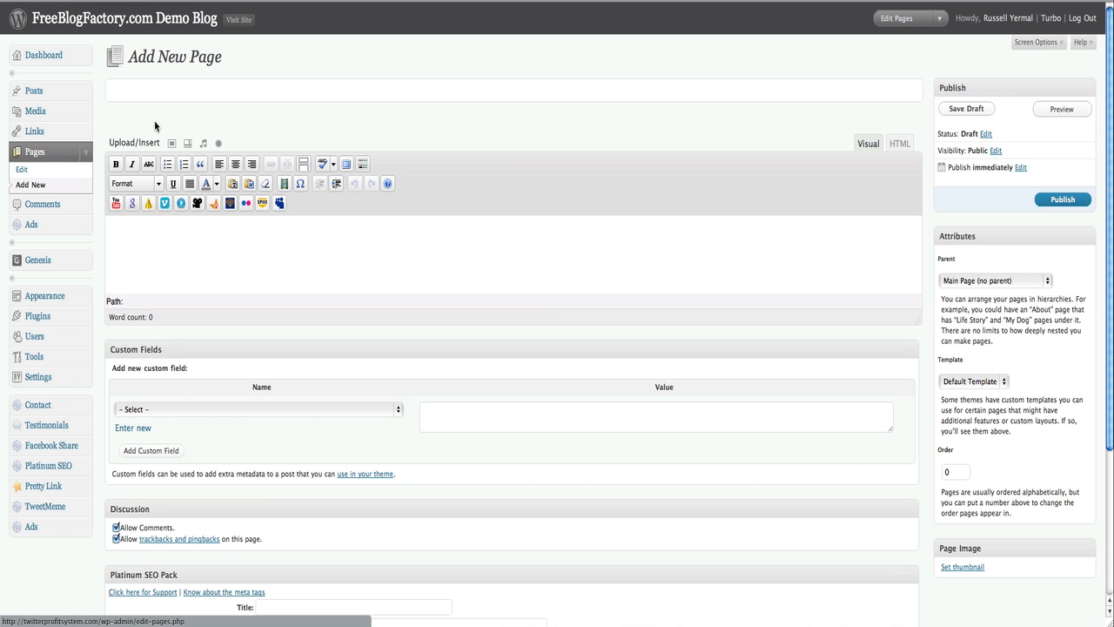
type("About my job")
key("Tab")
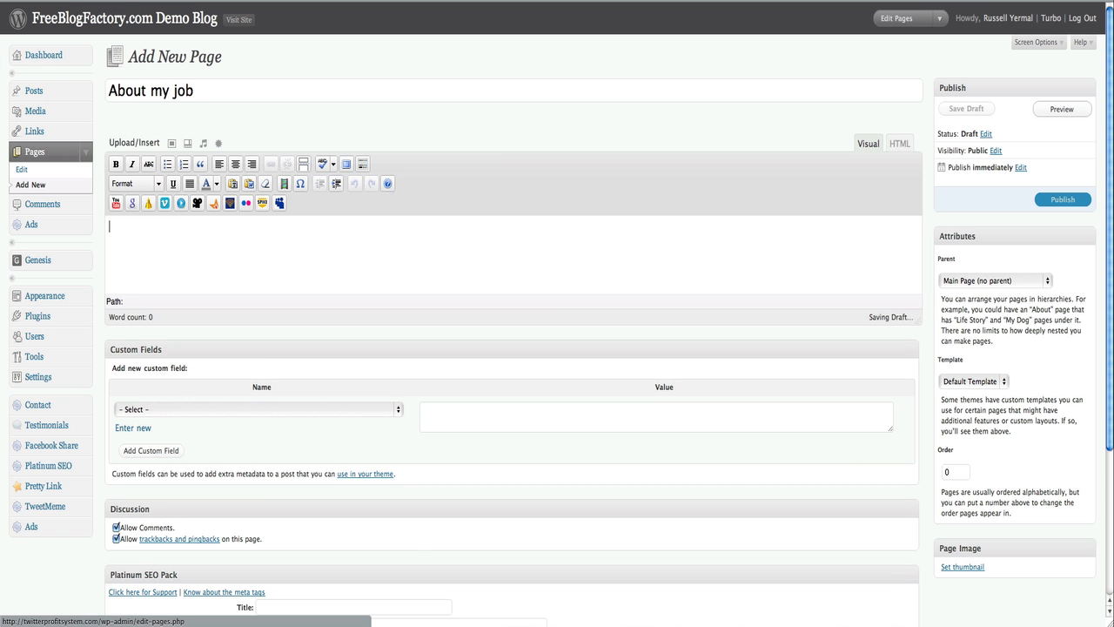
type("My job is kewl")
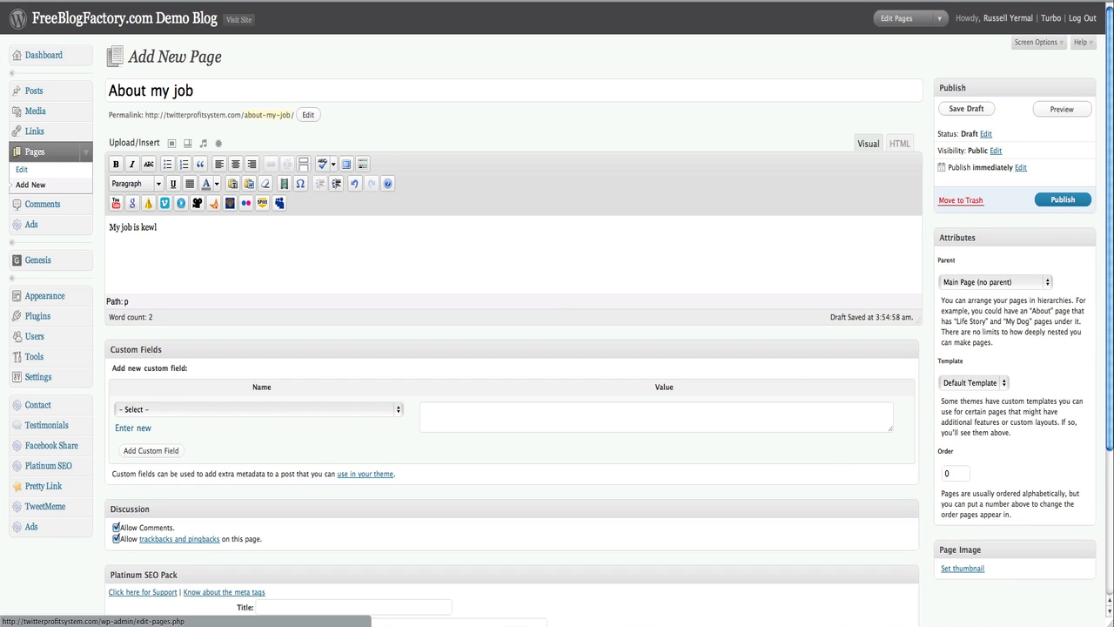
- Publish the job page under the parent About and check the About submenu on the live site, dismissing the free-report popup
left_click(995, 281)
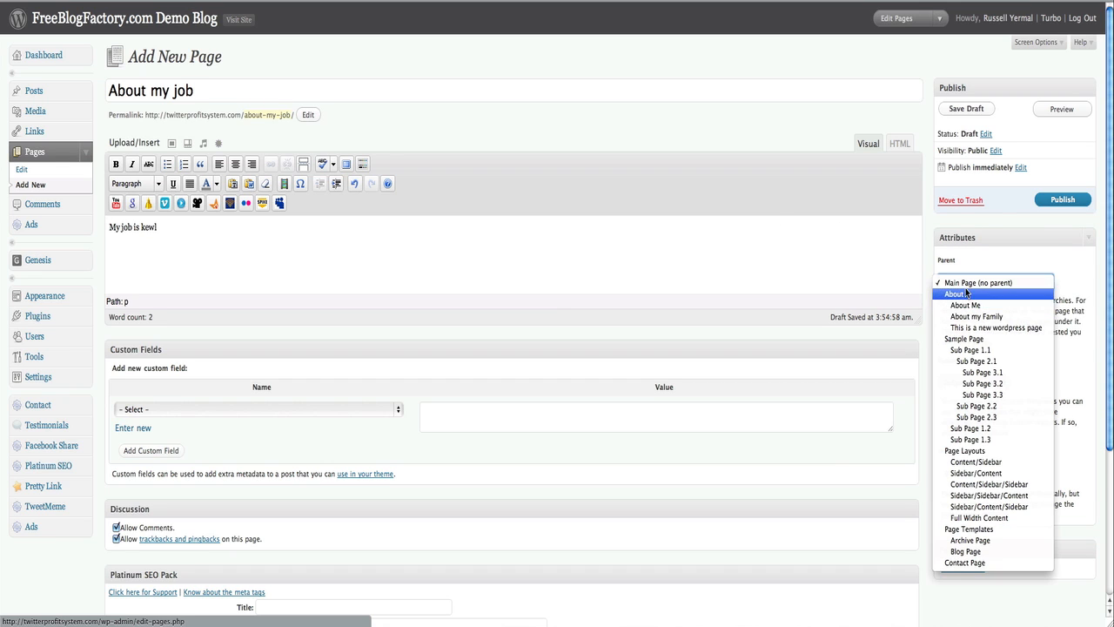
left_click(965, 296)
left_click(1059, 202)
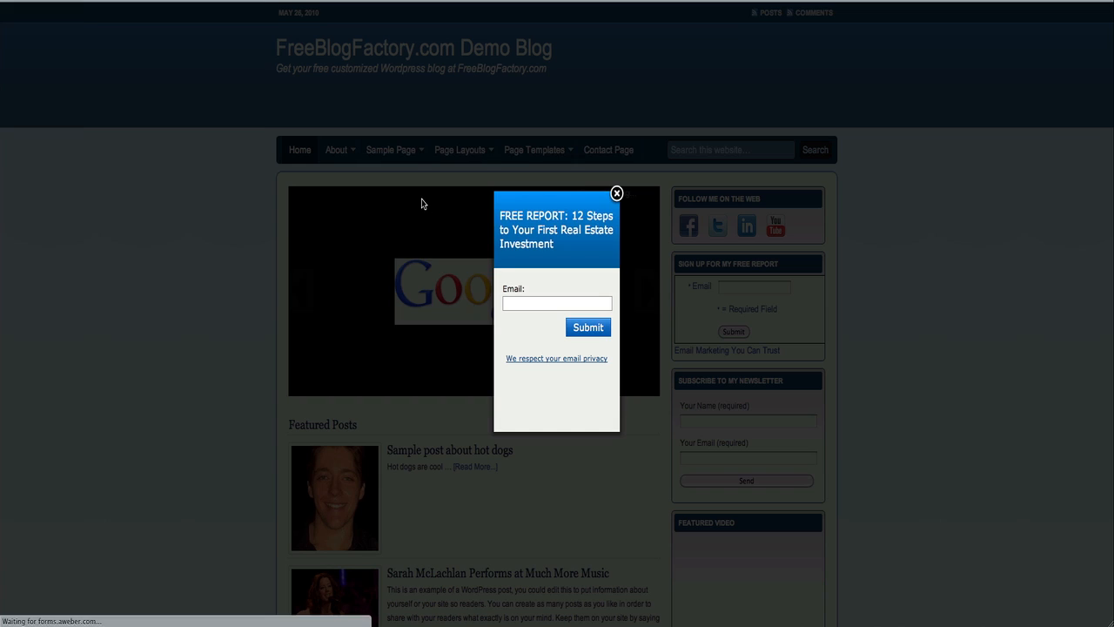
left_click(616, 194)
mouse_move(333, 149)
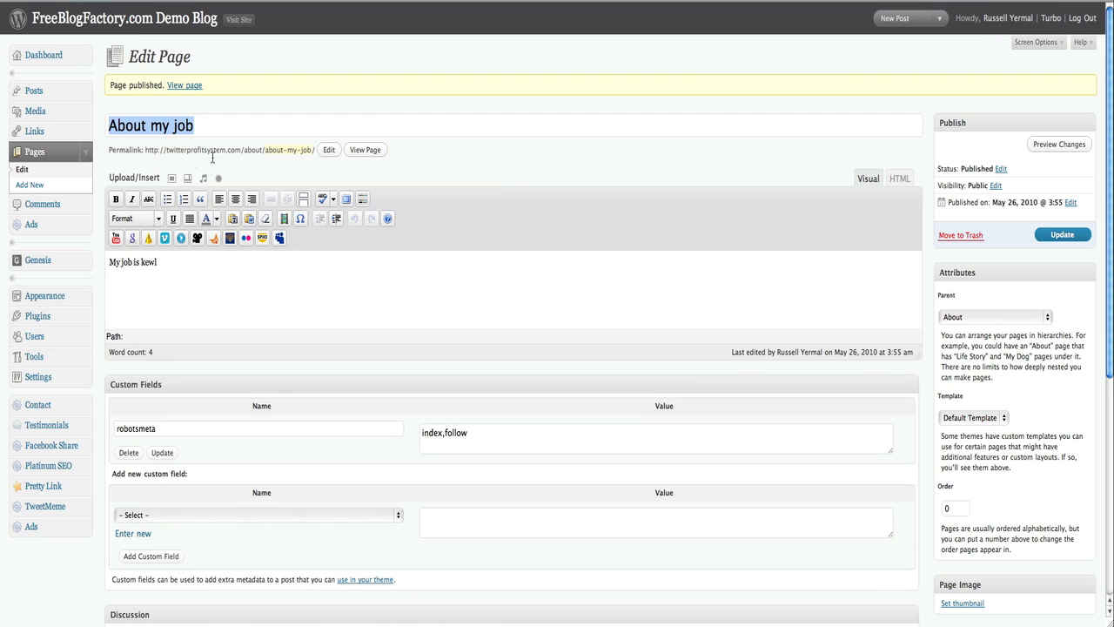
- Start a new page titled "About my mom" with the body text "She's the best"
left_click(30, 185)
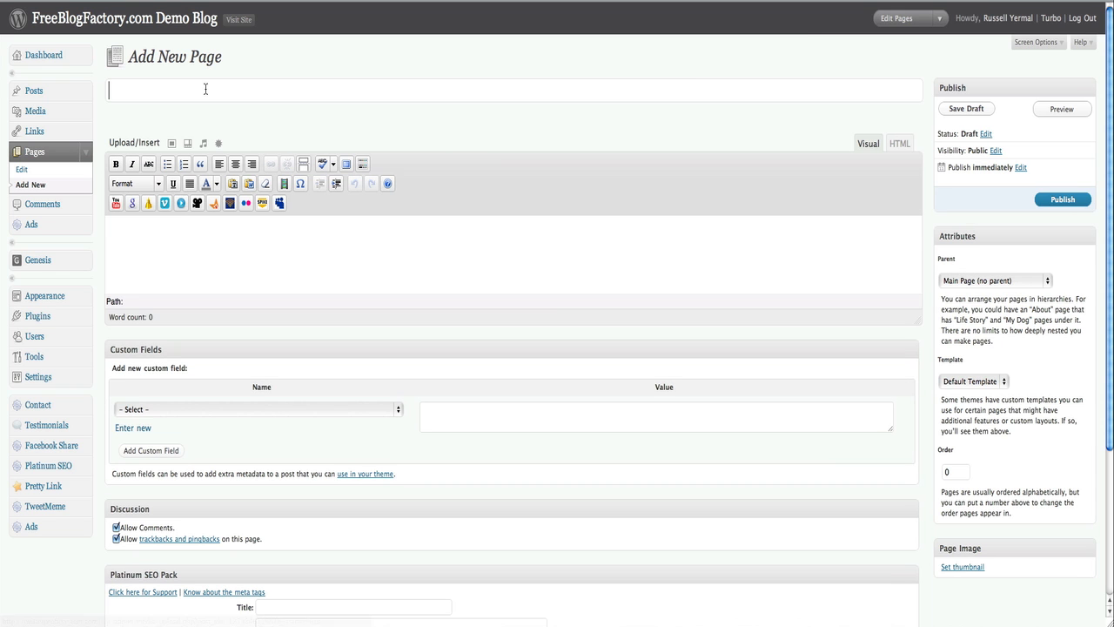
type("About my mom")
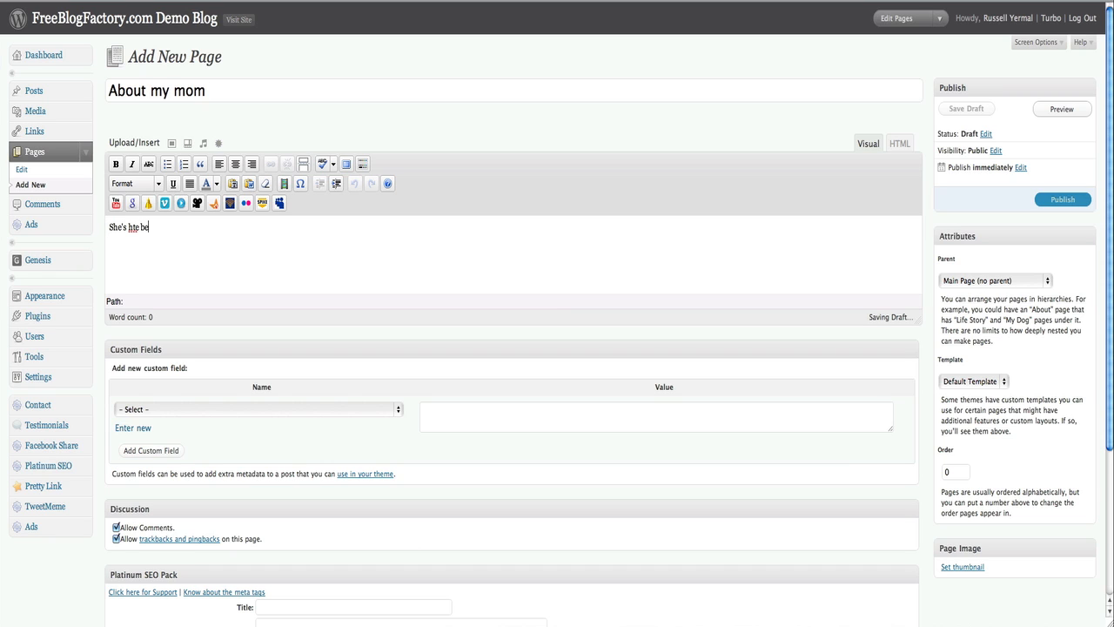
type("st")
left_click(133, 228)
key("BackSpace")
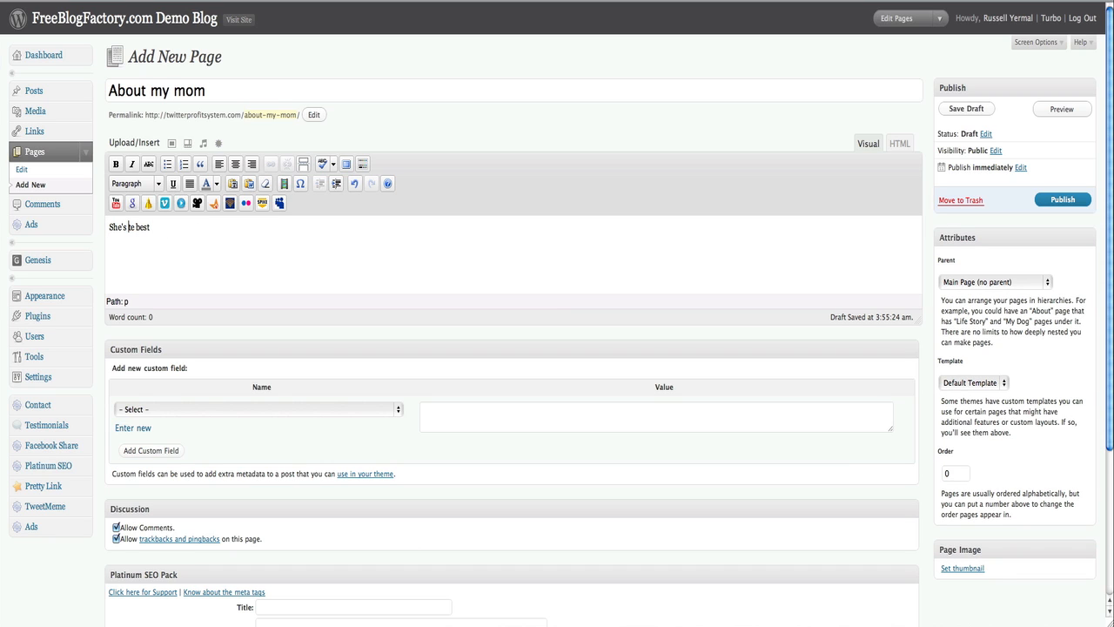
type("h")
- Set the mom page's parent to About my Family and publish it
left_click(1011, 283)
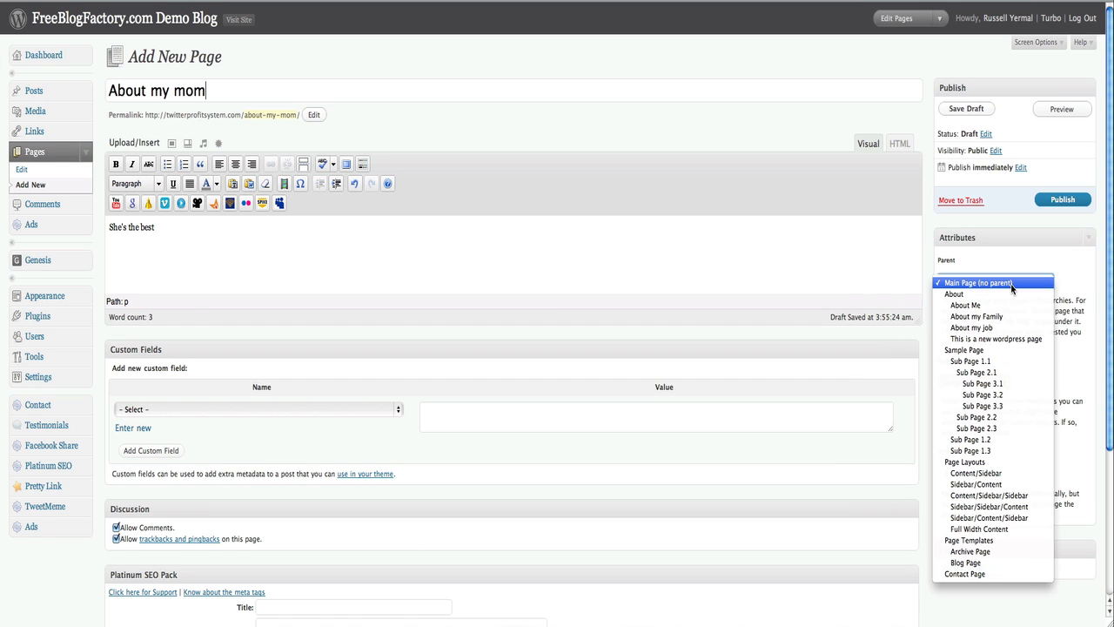
left_click(976, 316)
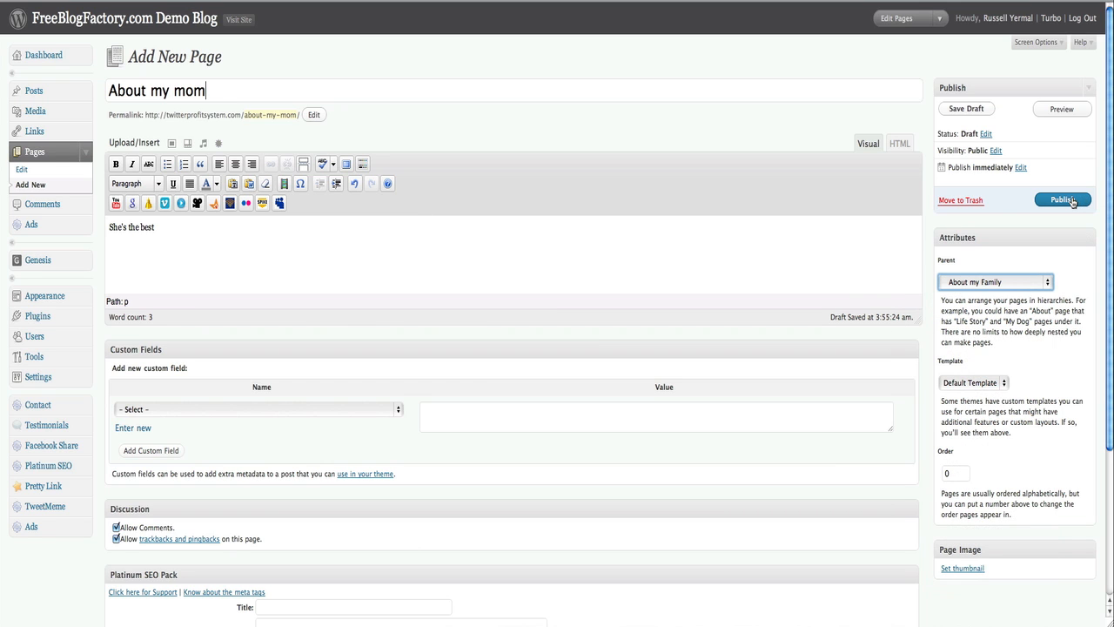
left_click(1063, 200)
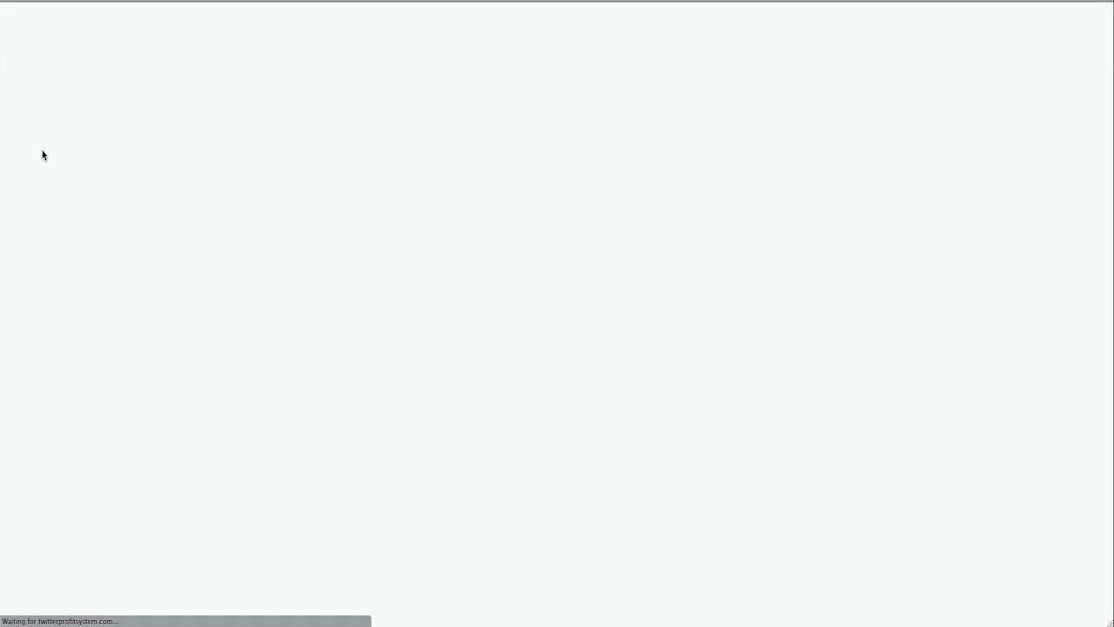
- Publish a new page titled "About my daughter" with the body text "She's adorable :-)" and About my Family as its parent
left_click(22, 184)
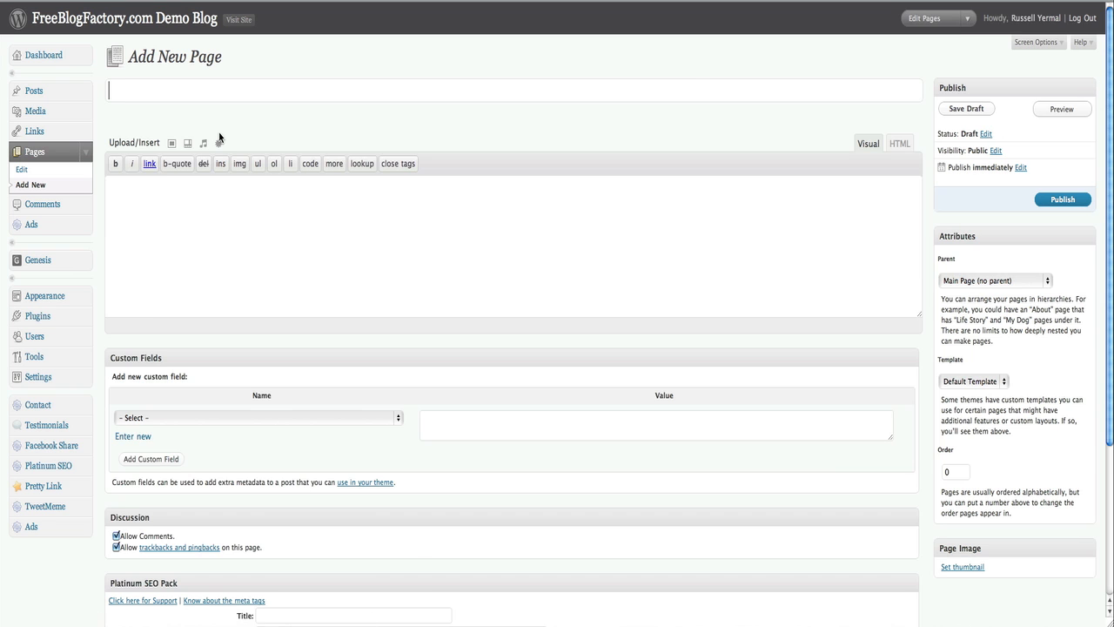
type("About my daughter")
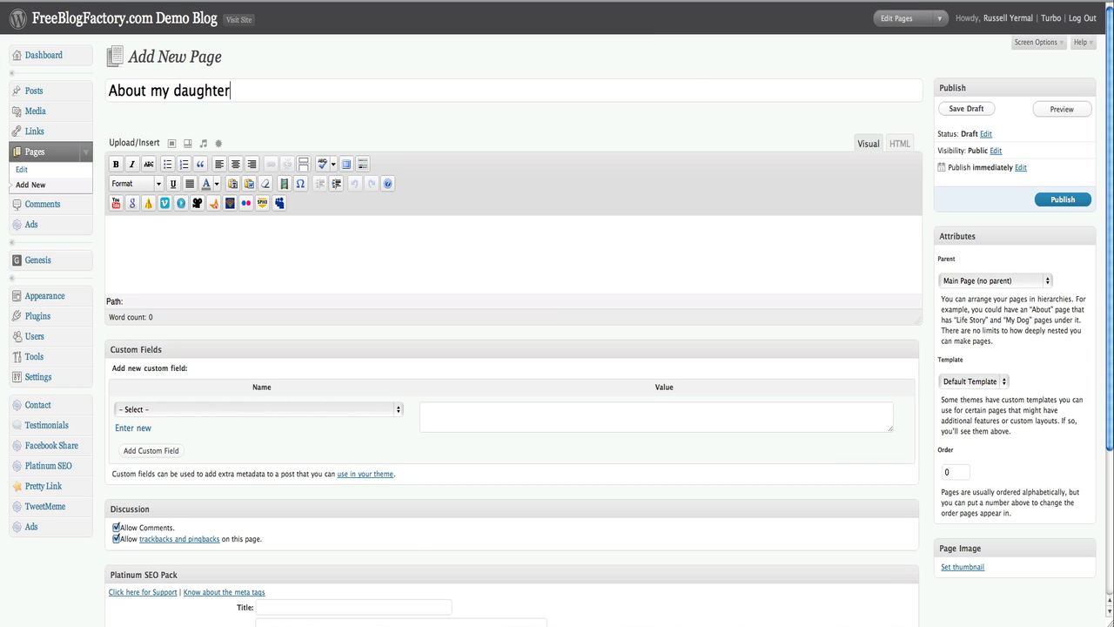
left_click(235, 235)
type("She's adorable :-)")
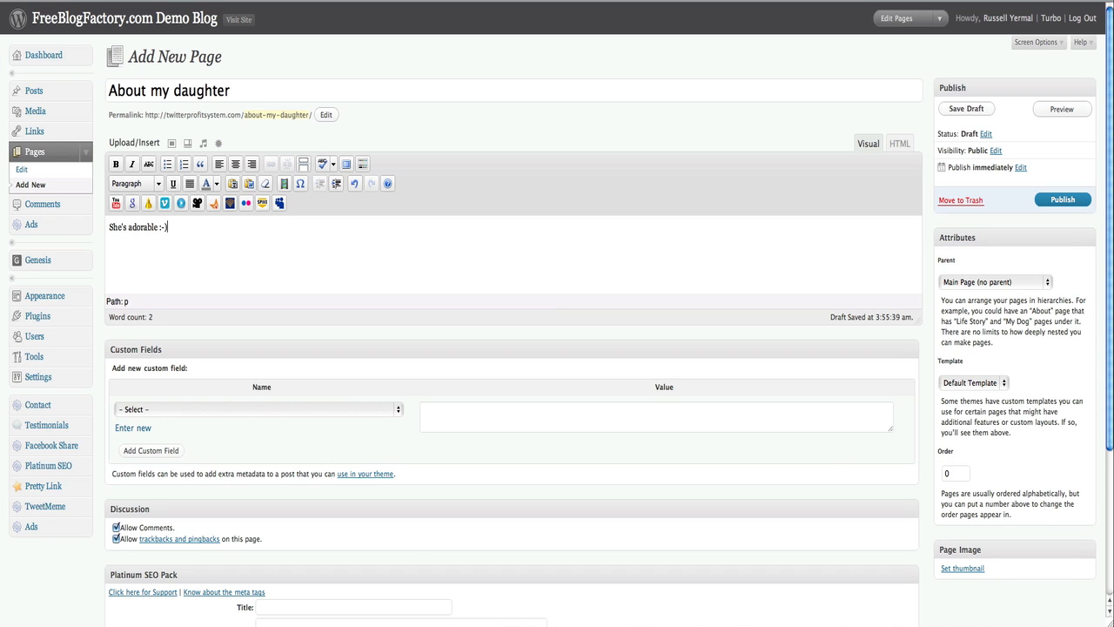
left_click(1001, 282)
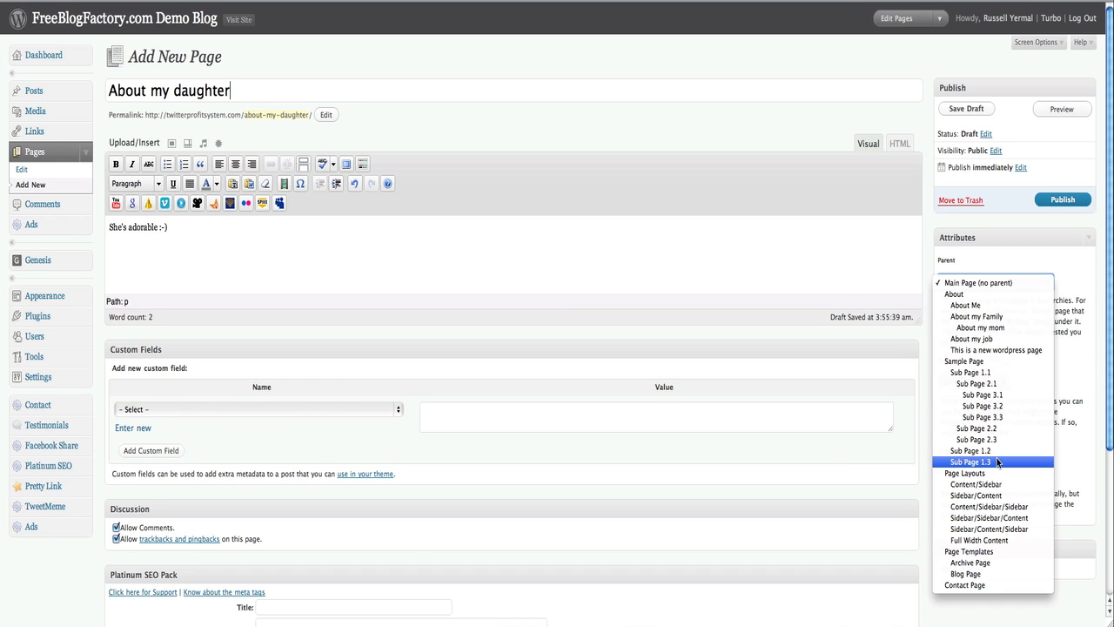
left_click(980, 311)
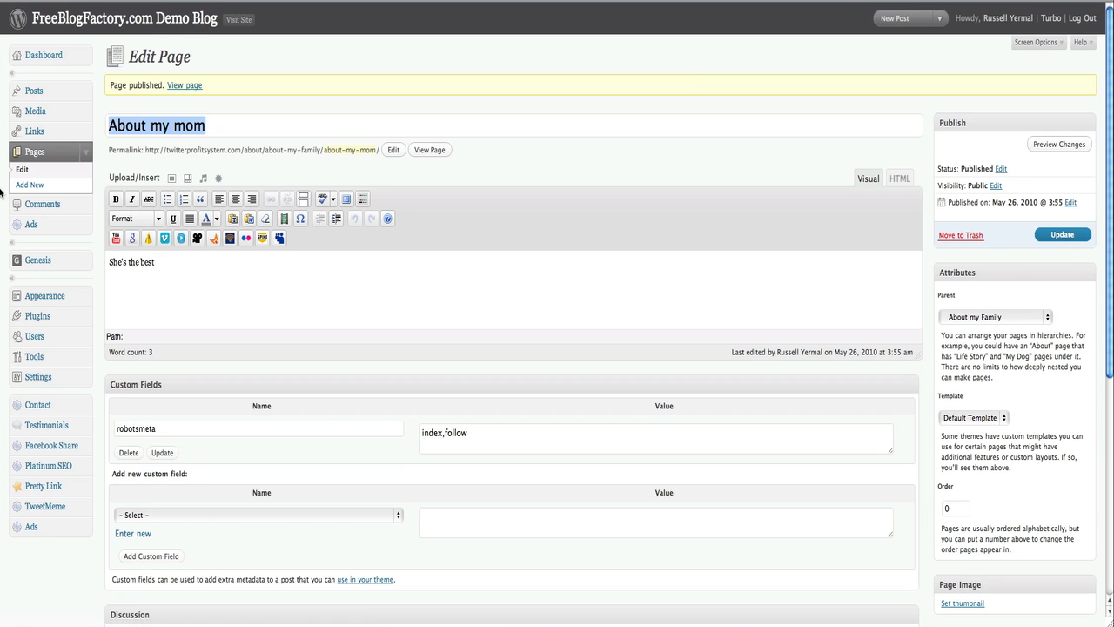
- Start a new page titled "About my uncle" with the body text "He smells funky but tells good stories"
left_click(30, 185)
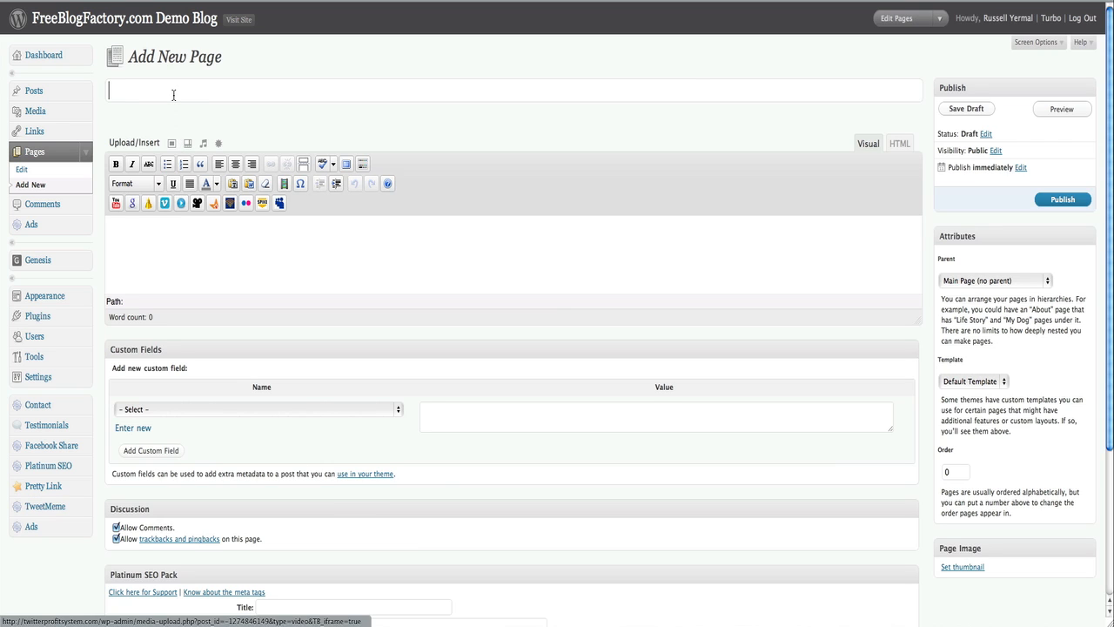
type("About my u")
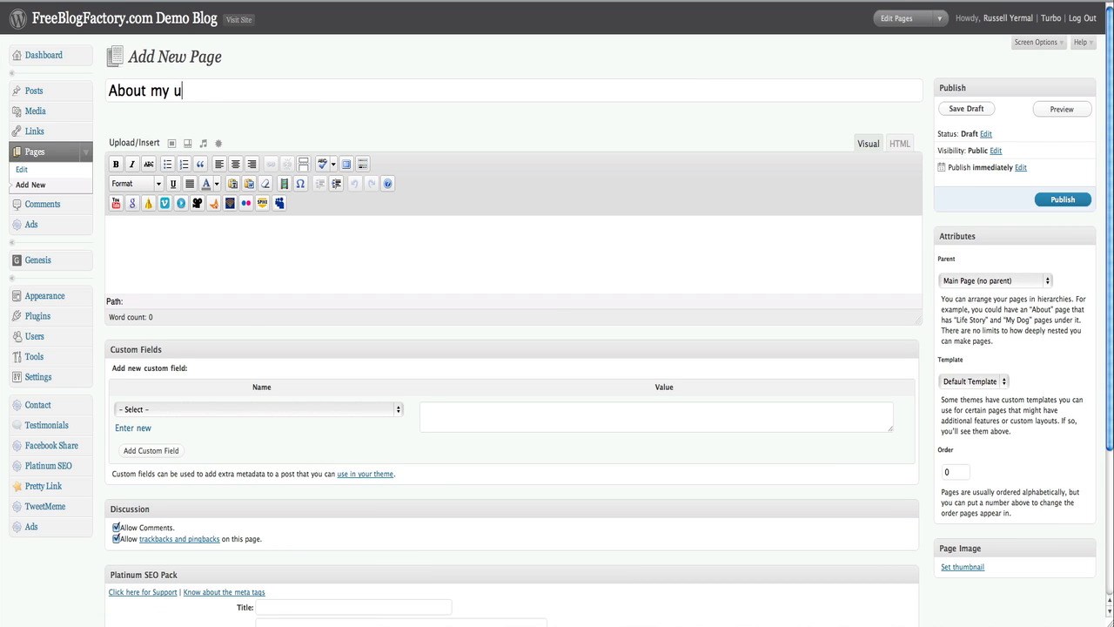
type("ncle")
key("Tab")
type("He smel")
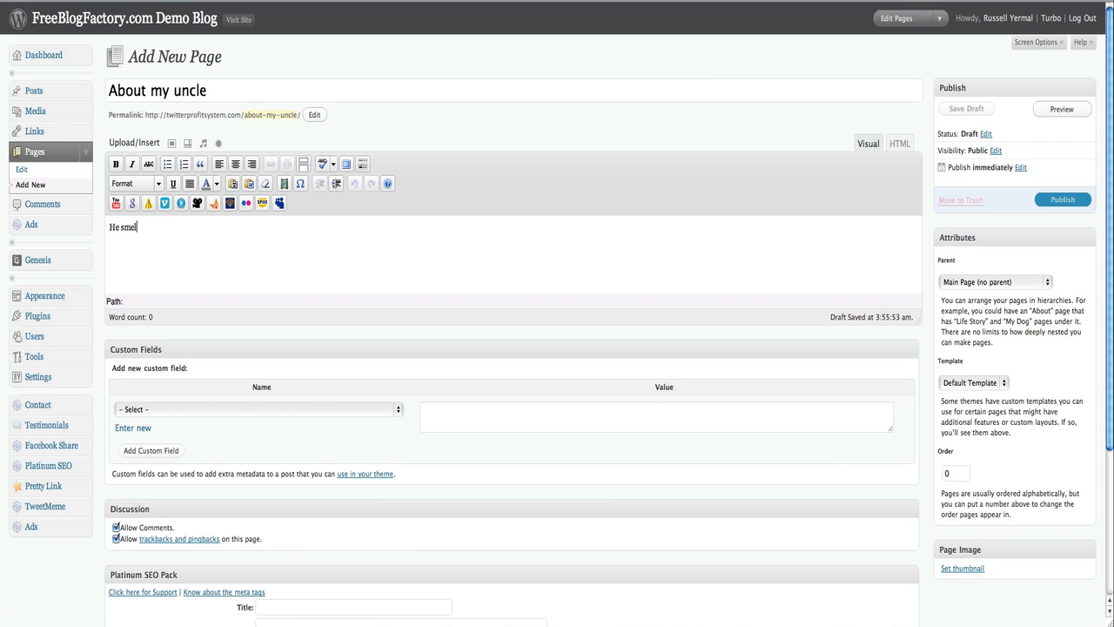
type("ls funky but tells good stories")
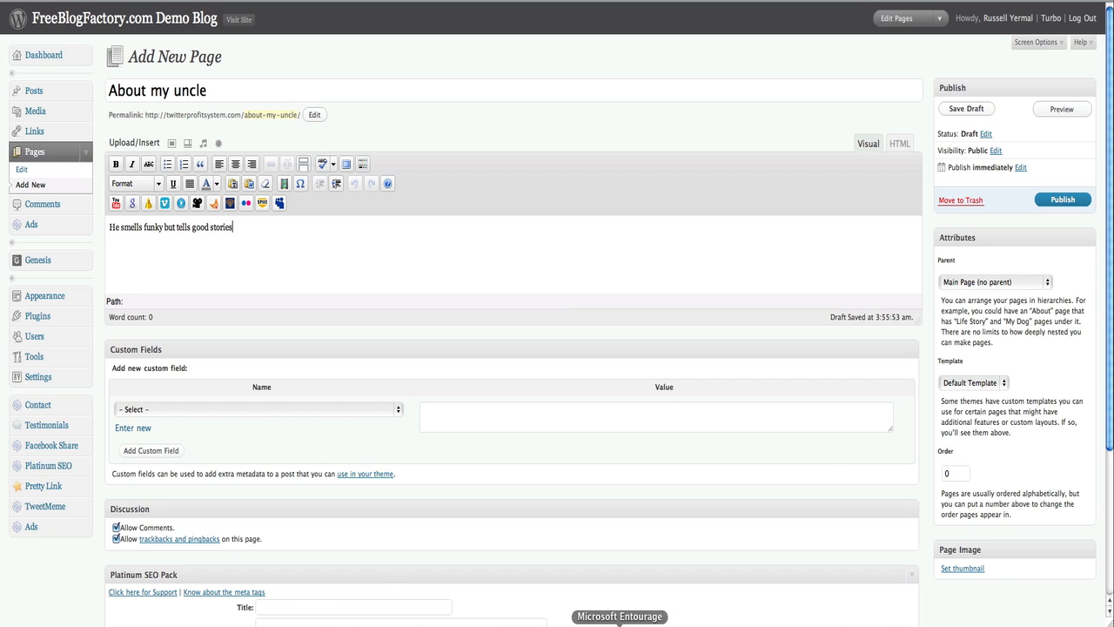
- Set the uncle page's parent to About my Family and publish it
left_click(996, 283)
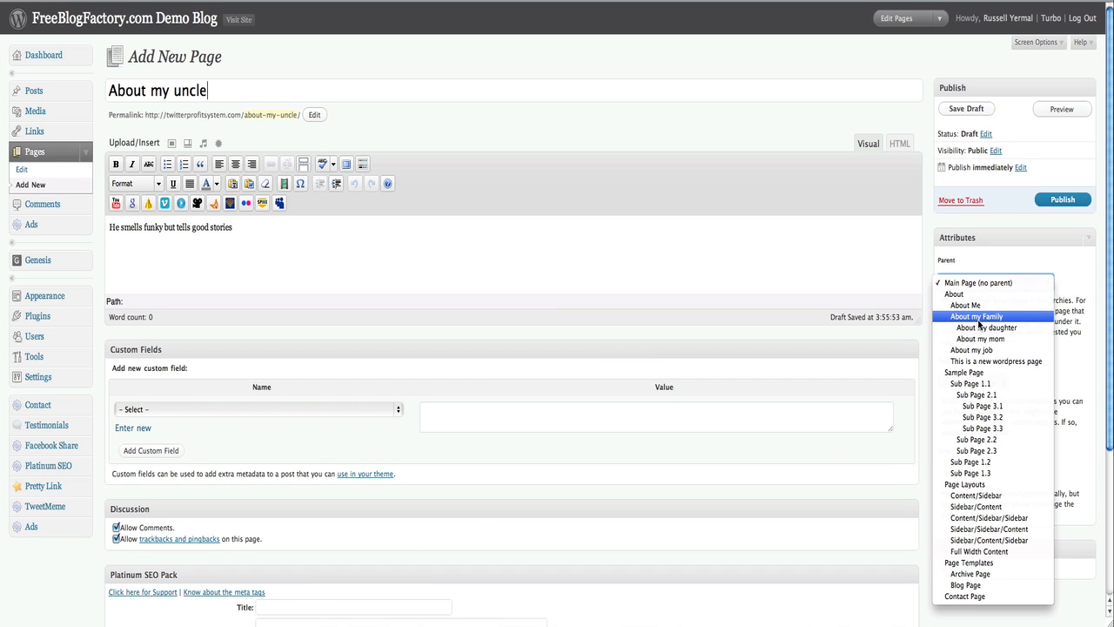
left_click(979, 317)
left_click(1057, 200)
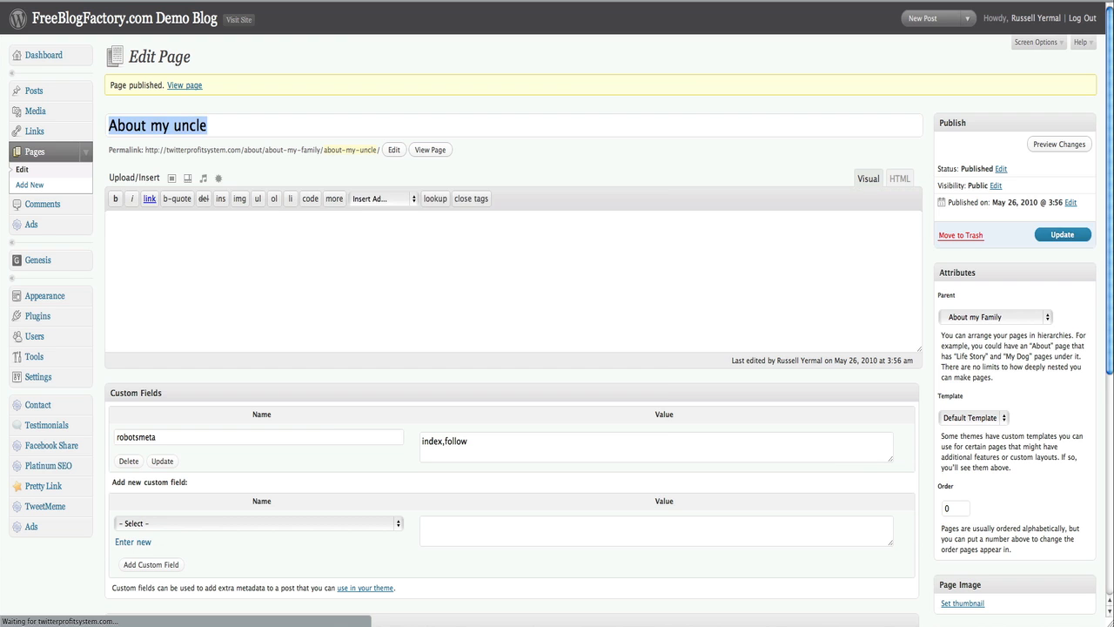
- Go to the live site, dismiss the free-report popup, and inspect the About my Family submenu under About
left_click(184, 24)
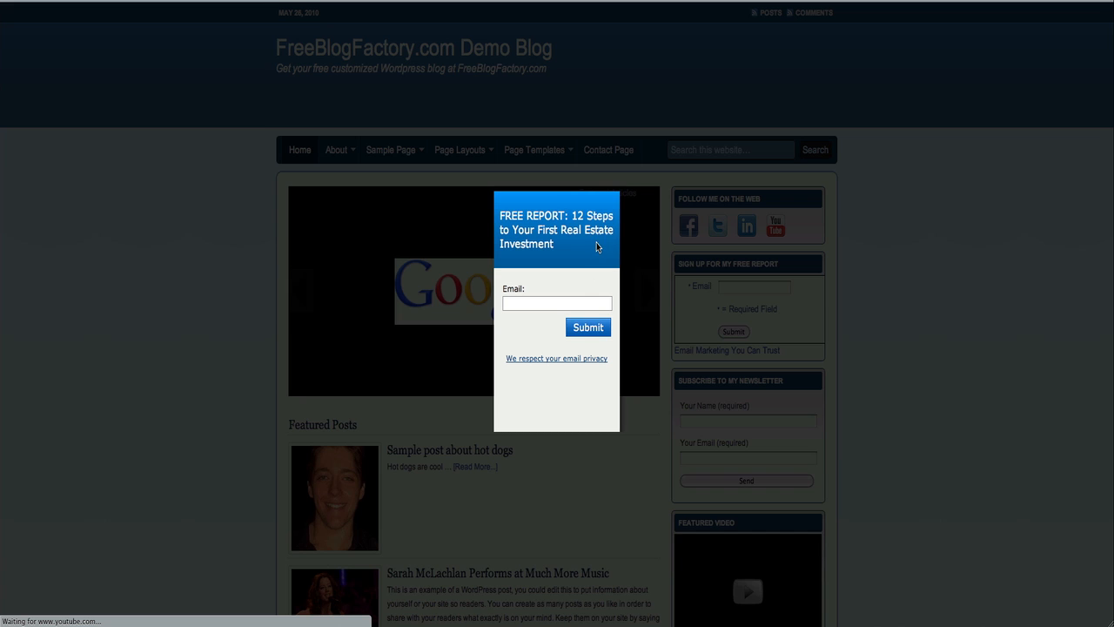
left_click(617, 194)
mouse_move(335, 150)
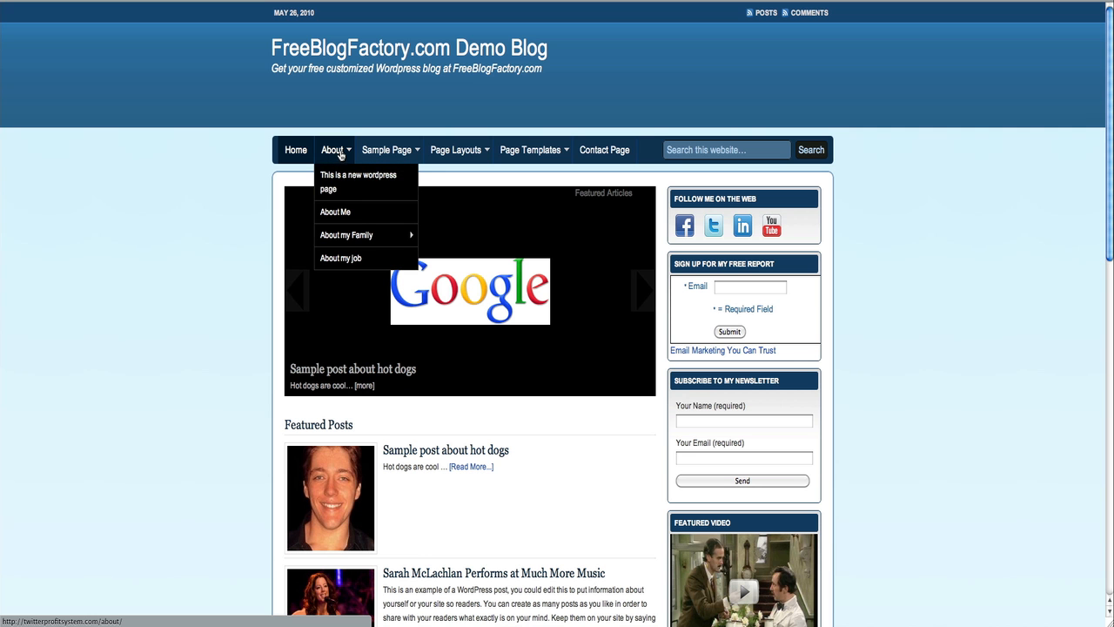
mouse_move(353, 235)
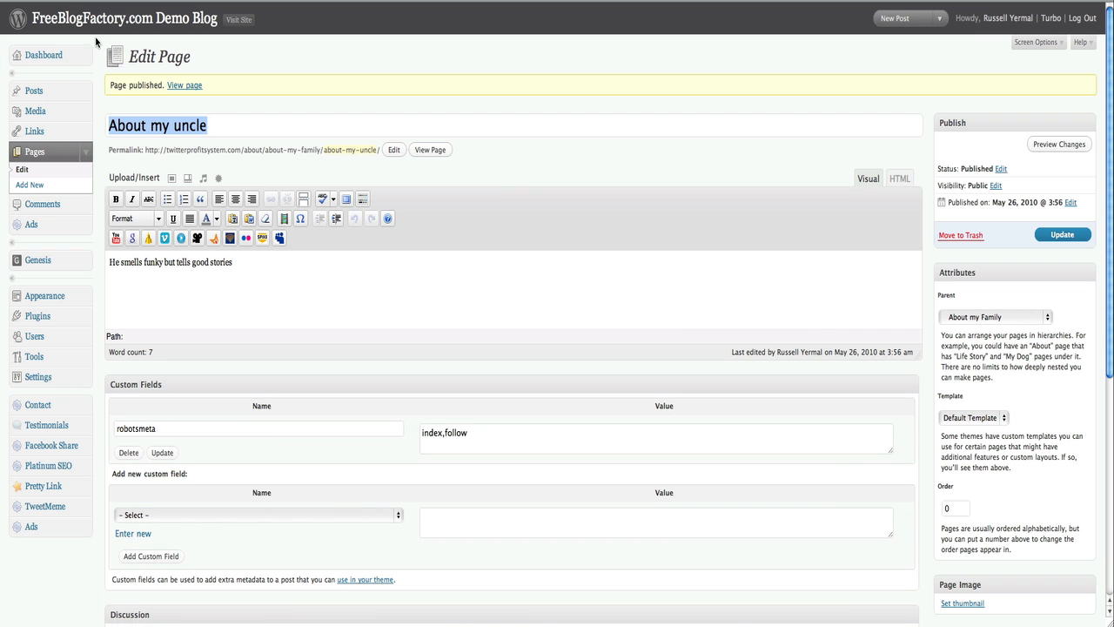
- From the list of existing pages, quick-edit About my Family to set its order to -10 and update the page
left_click(19, 171)
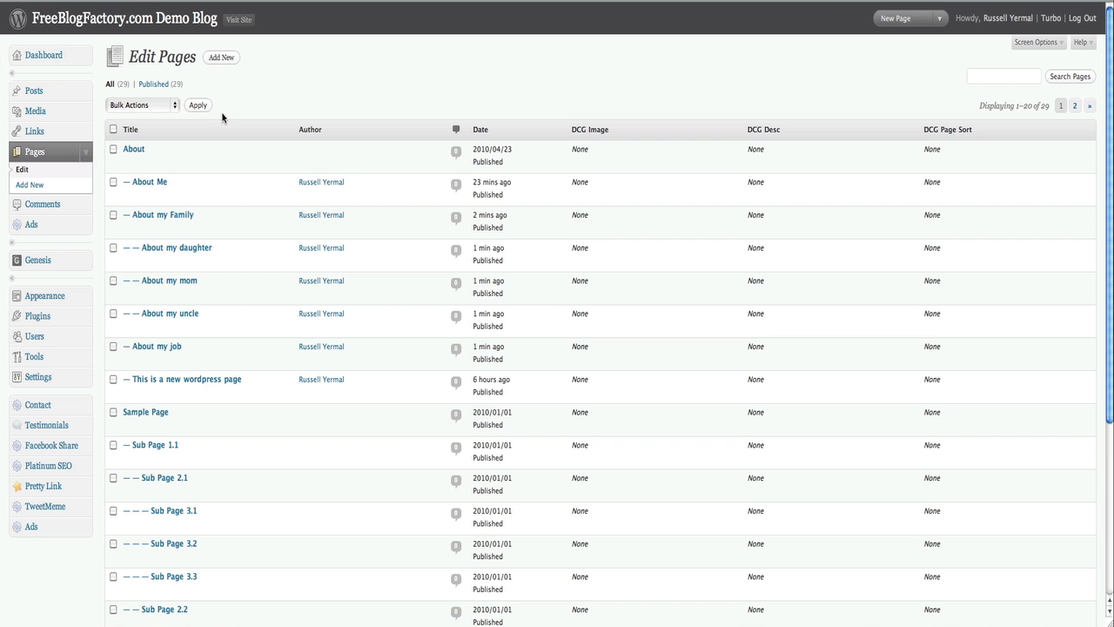
mouse_move(185, 191)
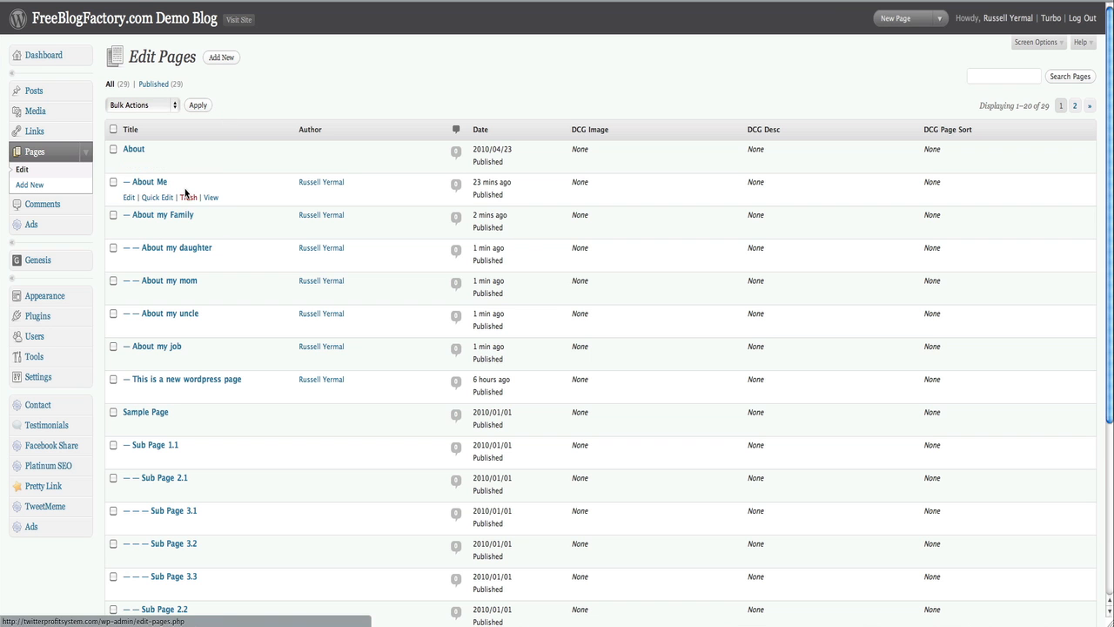
left_click(153, 231)
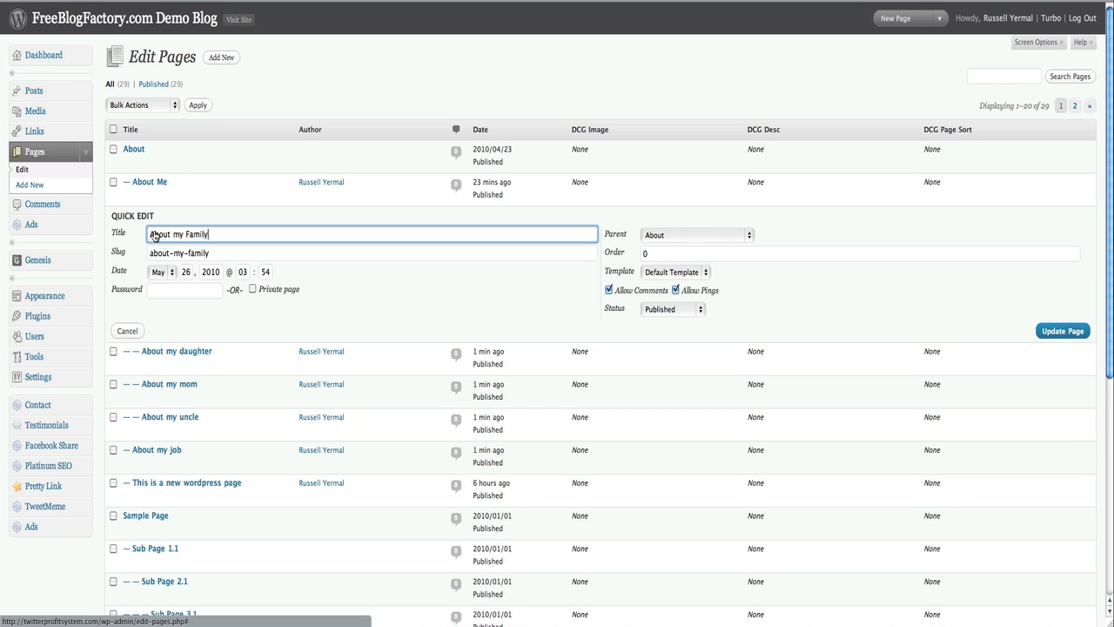
left_click(652, 254)
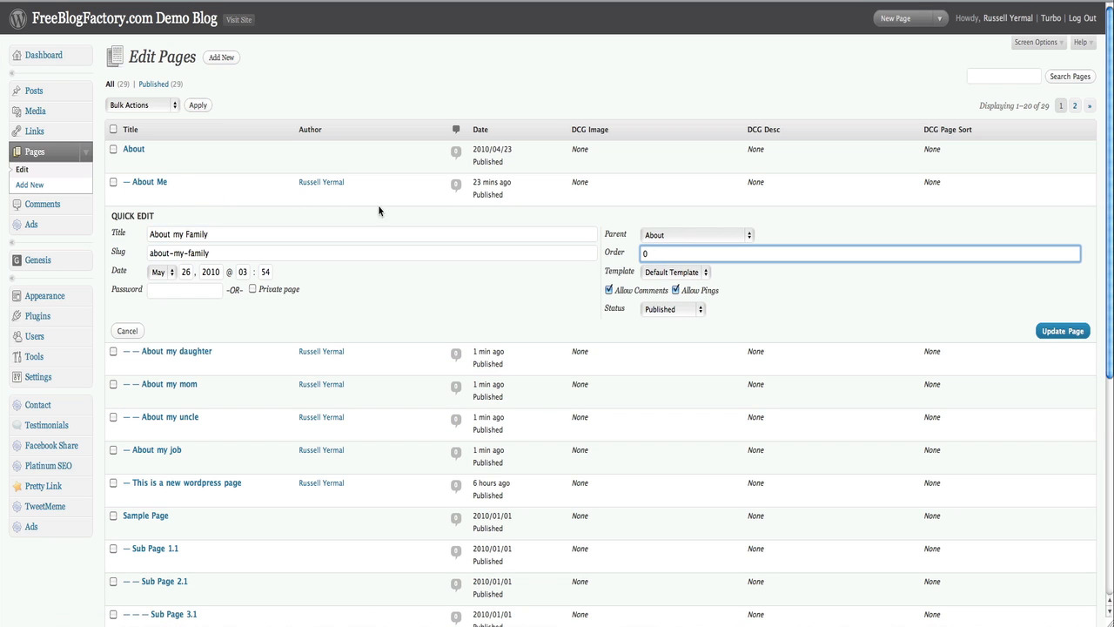
left_click(642, 254)
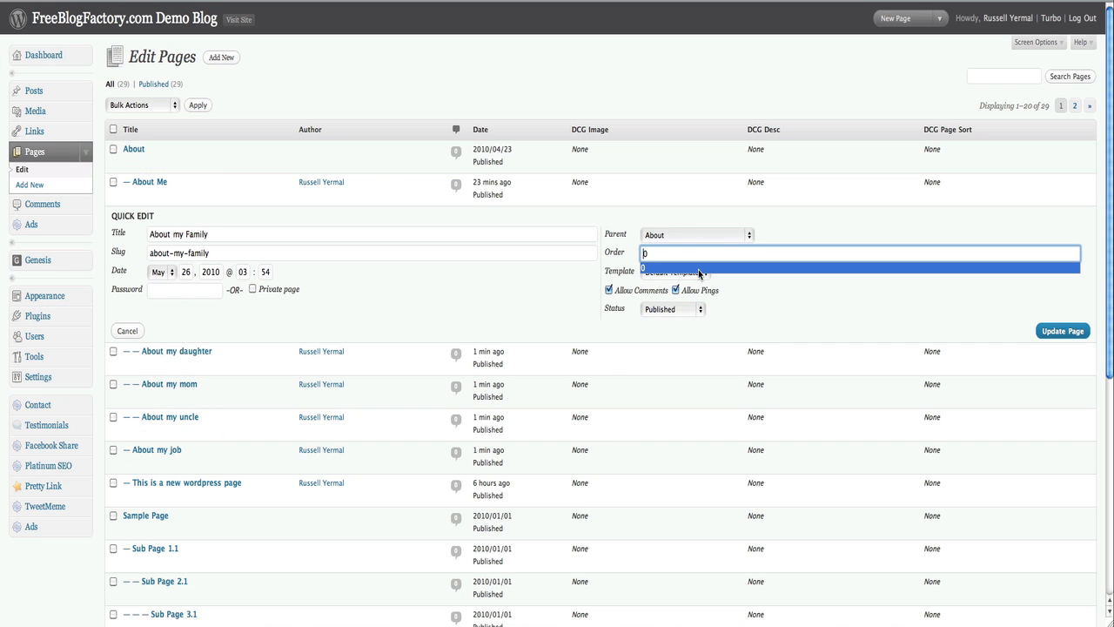
type("-1")
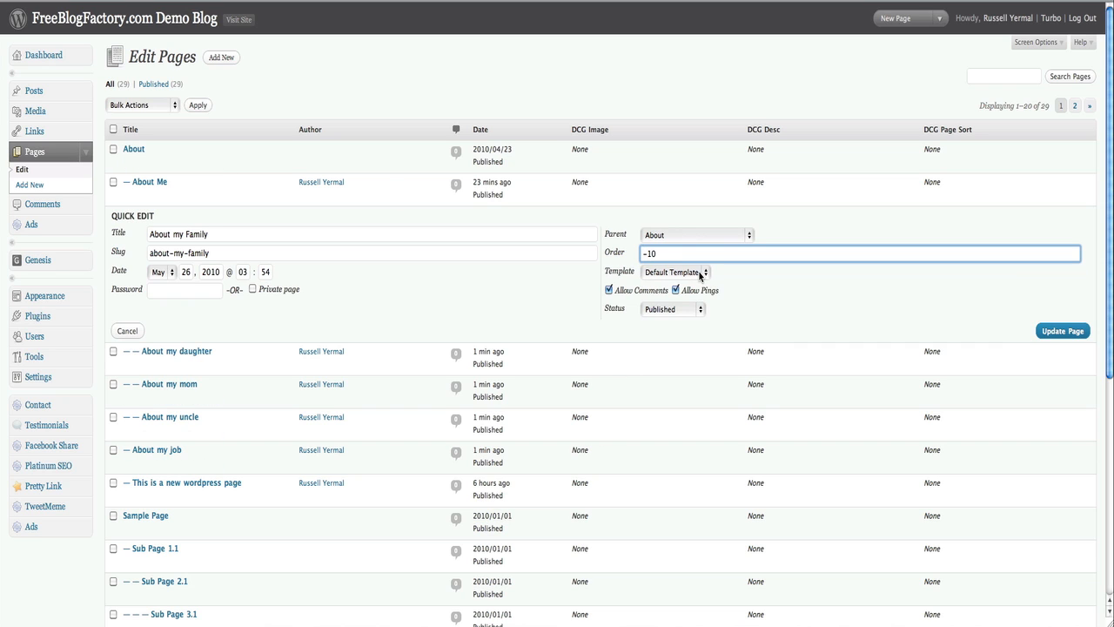
left_click(1067, 331)
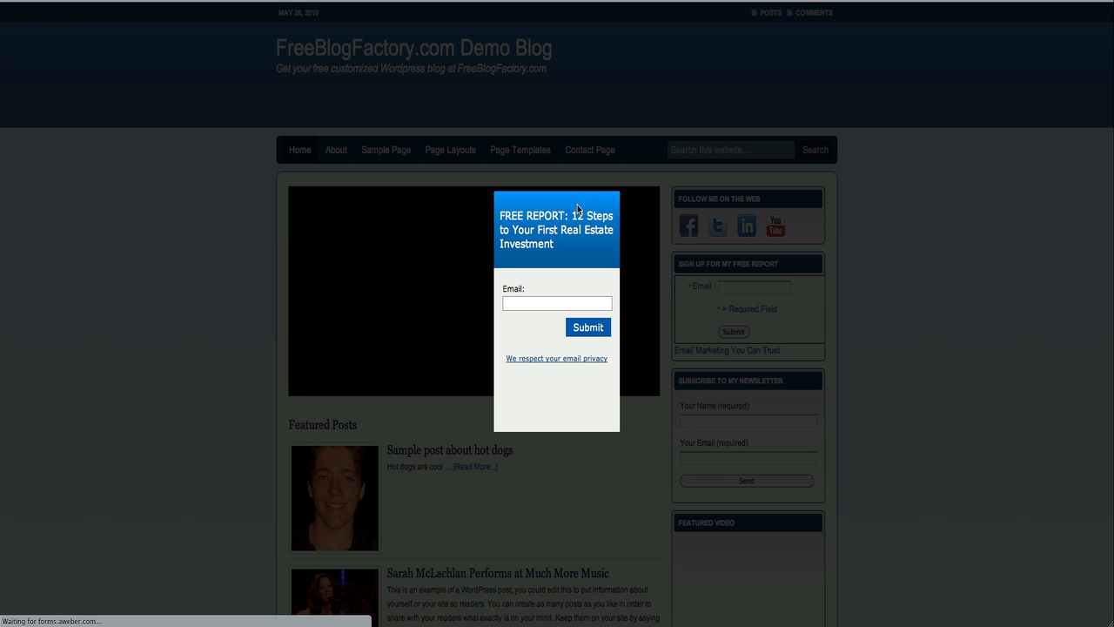
- Dismiss the free-report popup on the live site and check the page order in the About and Sample Page drop-down menus
left_click(618, 192)
mouse_move(338, 157)
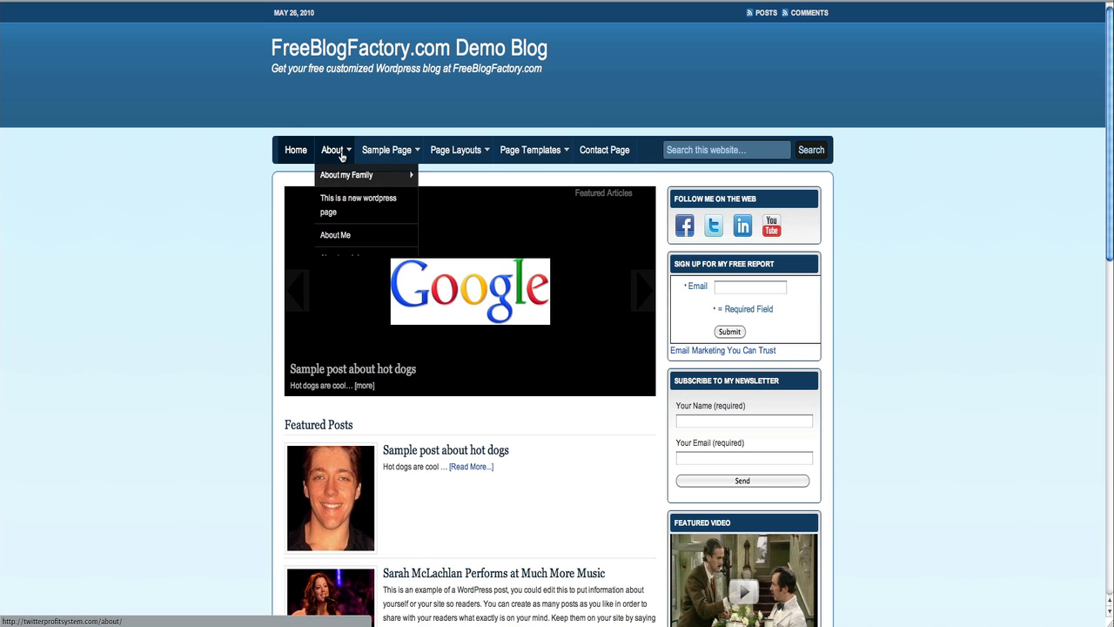
mouse_move(339, 176)
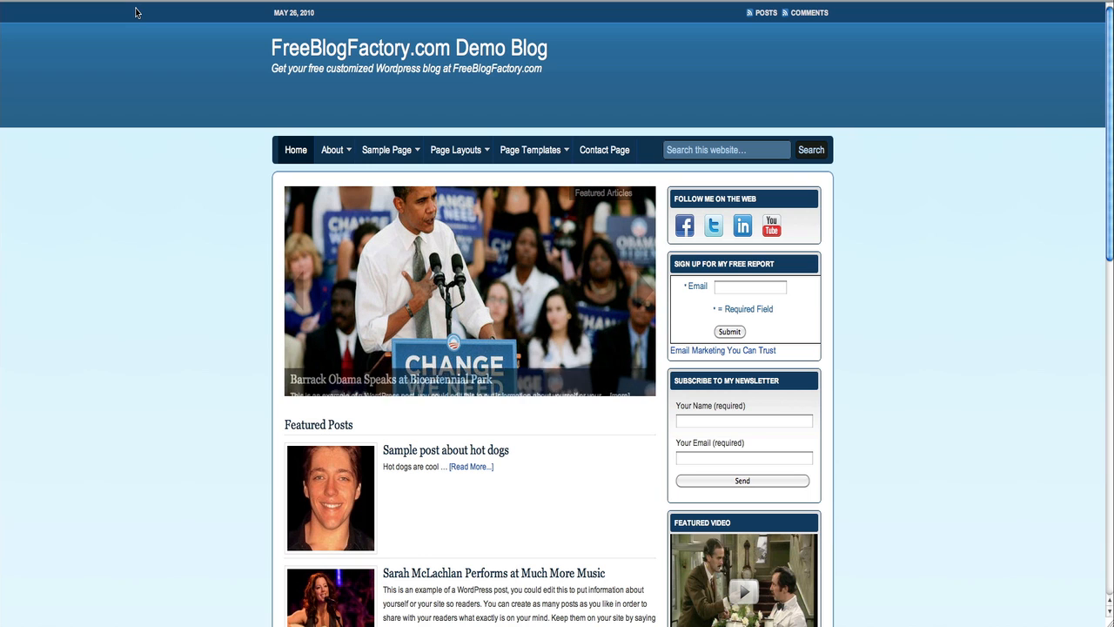
mouse_move(374, 153)
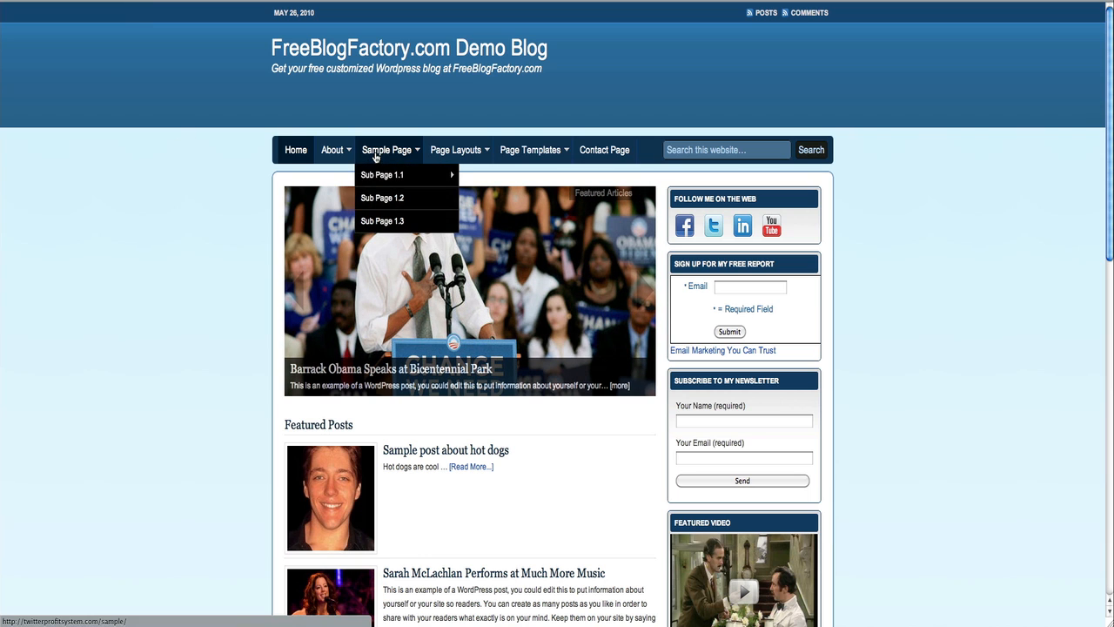